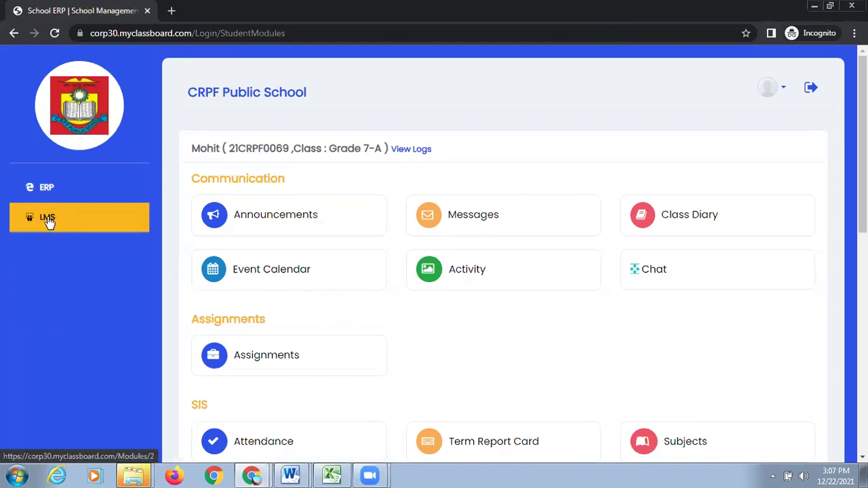
Step: Open the online exams in the LMS and start the Demo test objective exam
left_click(48, 222)
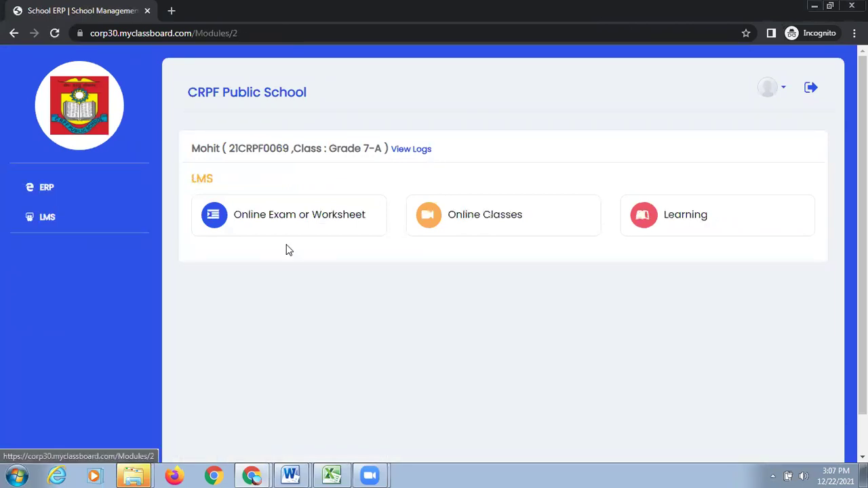
left_click(273, 216)
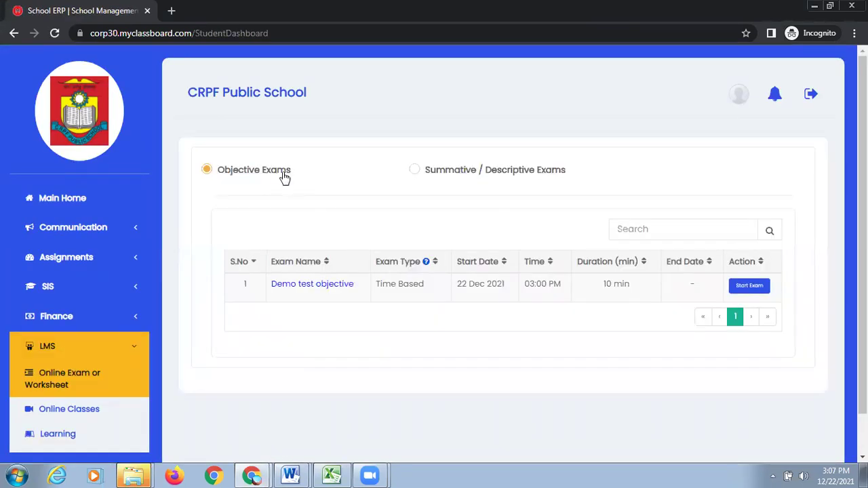
left_click(748, 286)
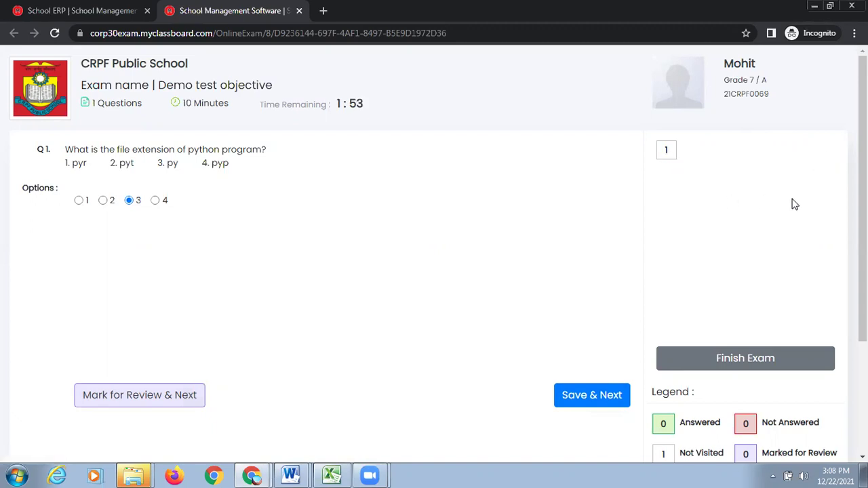
Step: Save the answer chosen for question 1, then submit the finished exam and close its completion page
scroll(760, 339, "down", 2)
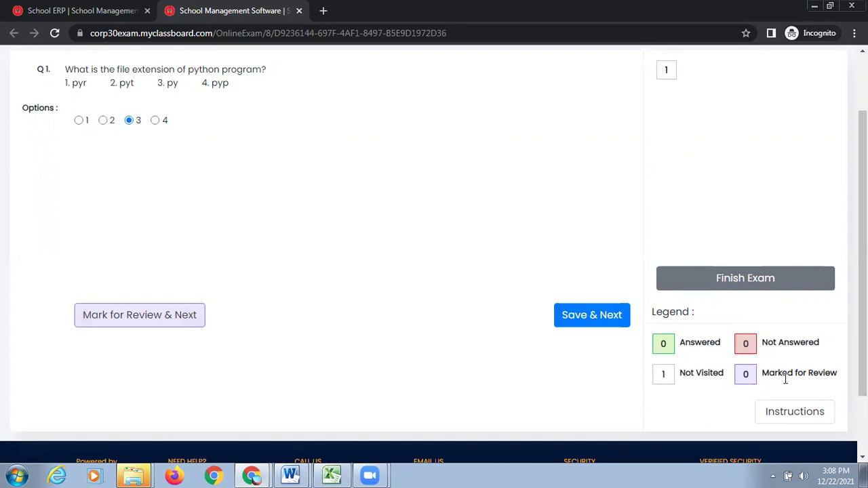
left_click(580, 315)
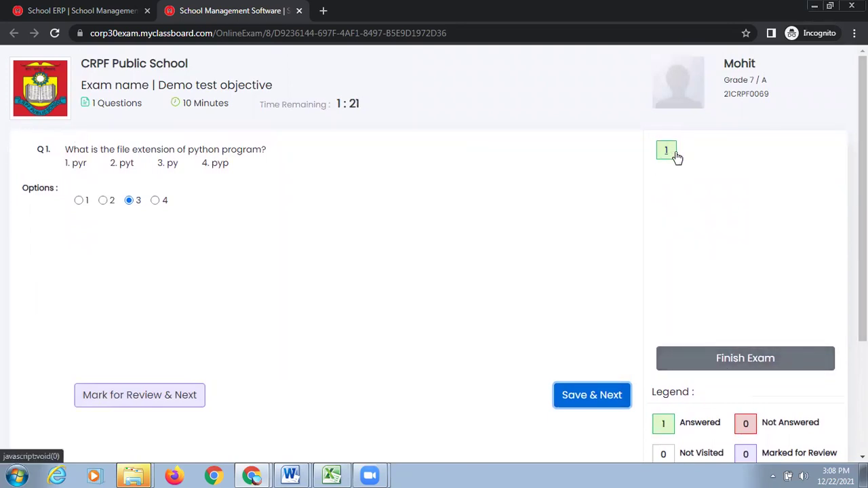
scroll(861, 210, "down", 1)
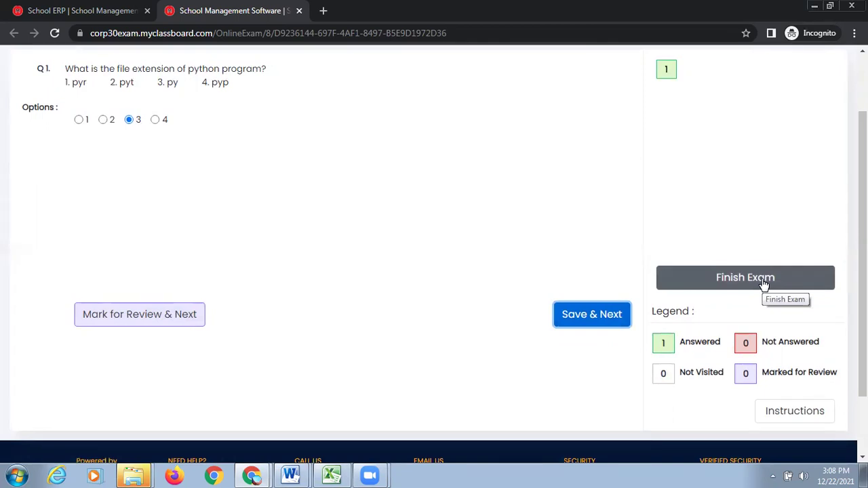
left_click(763, 281)
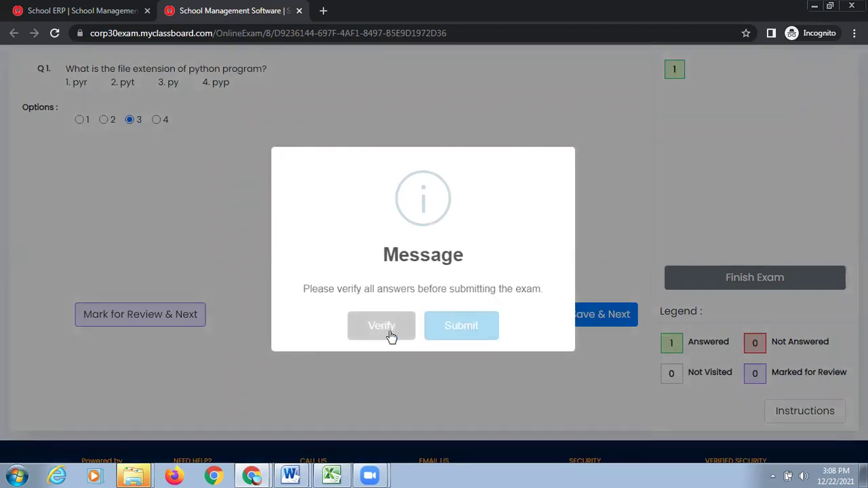
left_click(459, 328)
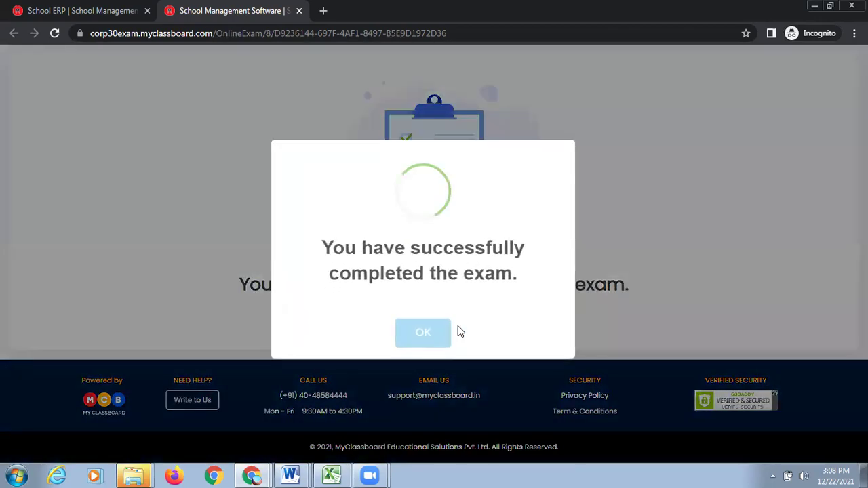
left_click(423, 333)
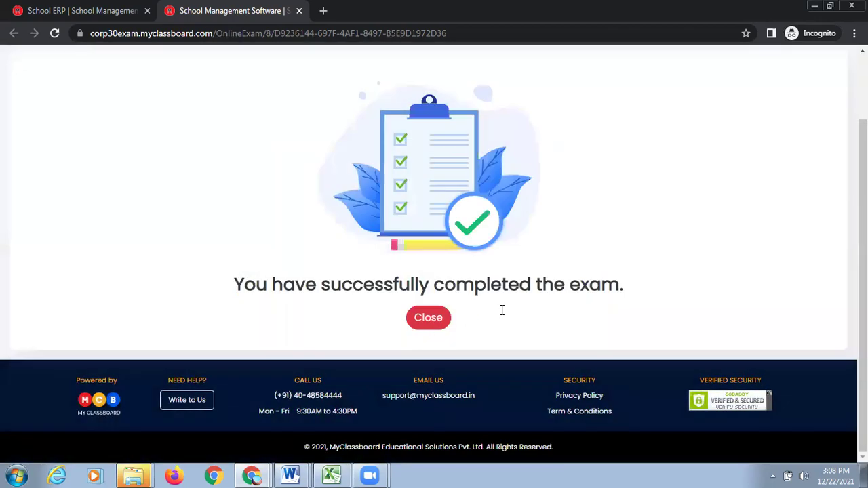
left_click(434, 320)
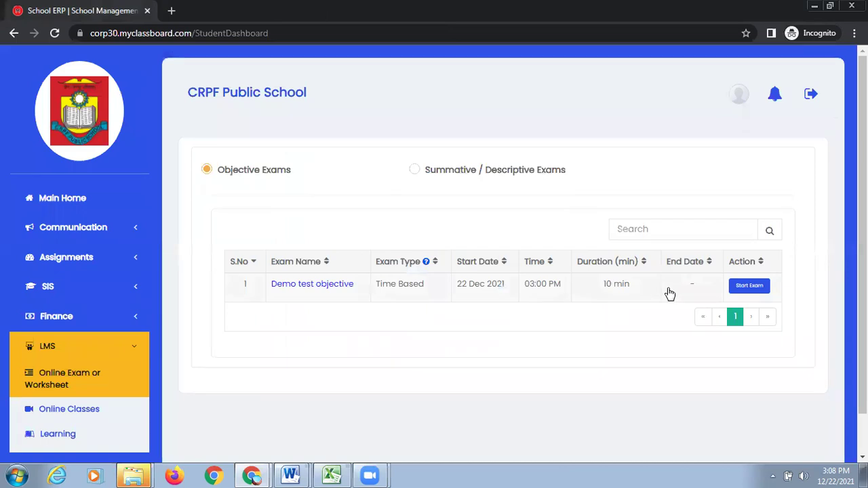
Step: List the summative / descriptive exams, read the Demo test Subjective question paper and return to the list
left_click(414, 170)
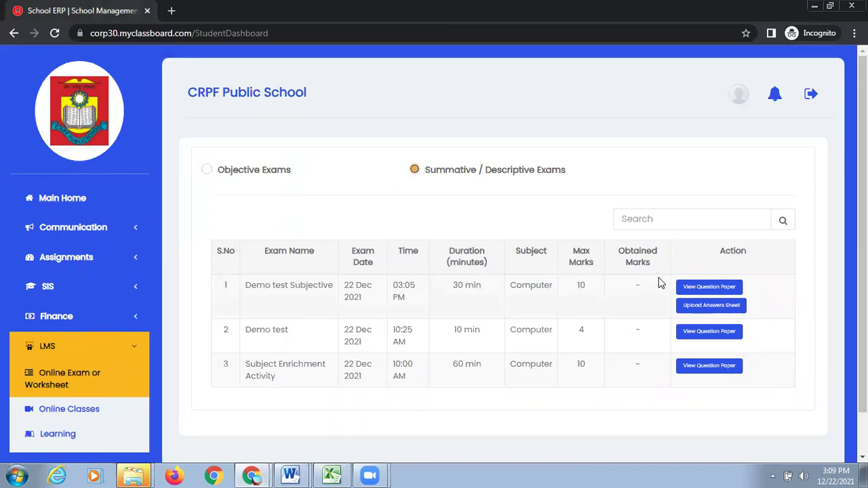
left_click(702, 288)
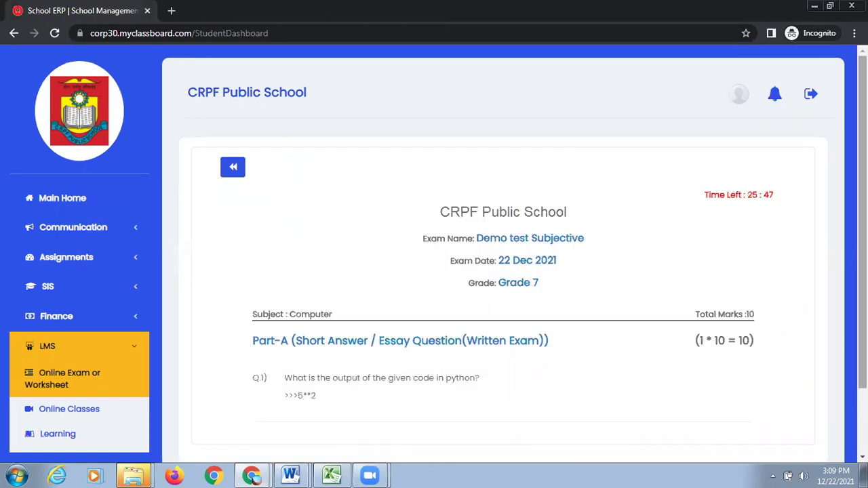
scroll(434, 271, "down", 2)
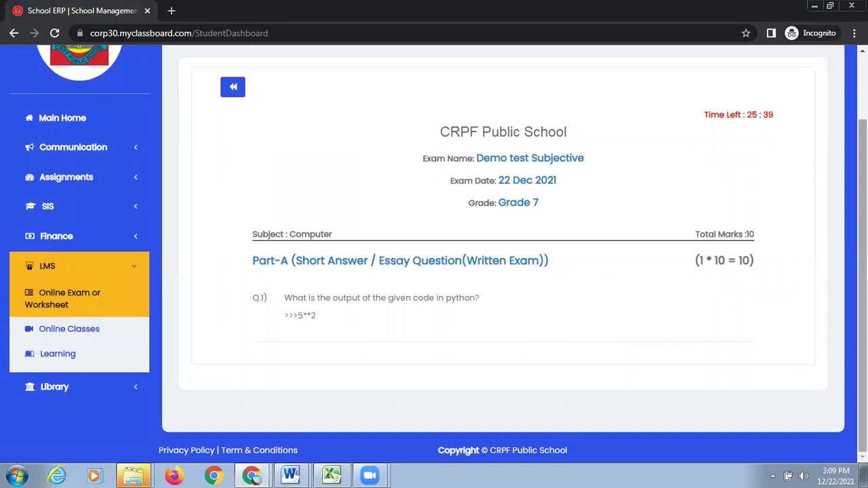
scroll(514, 288, "up", 2)
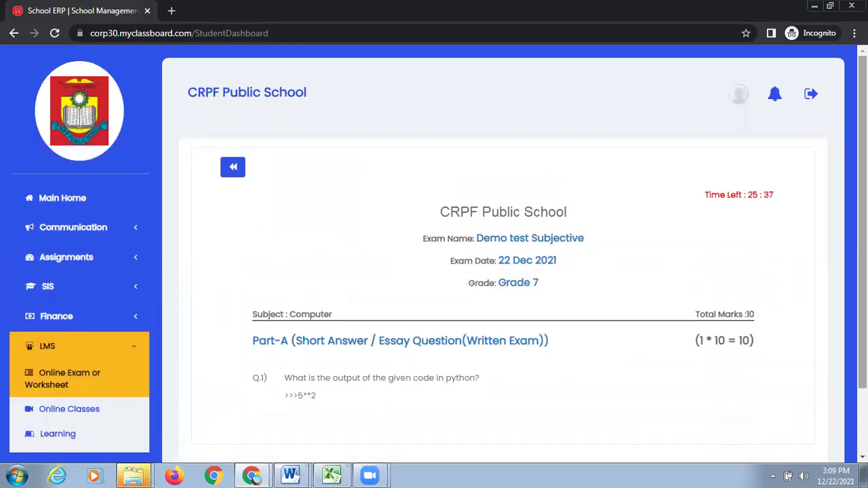
left_click(234, 167)
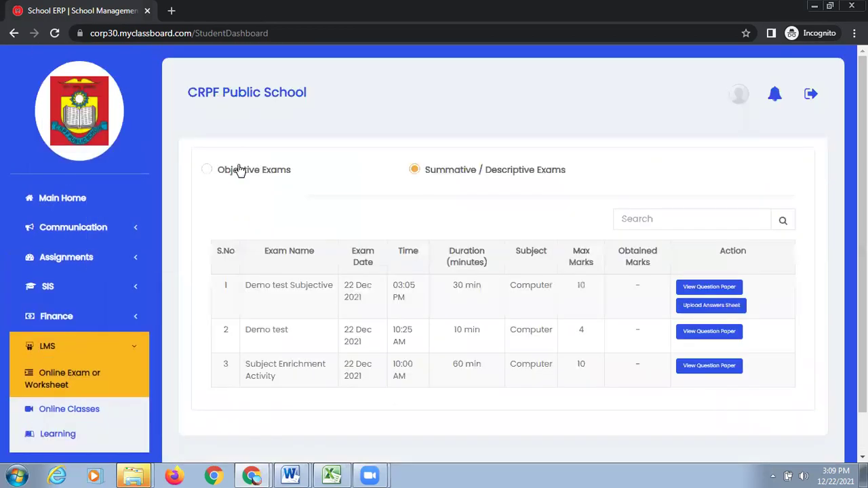
Step: Upload Term 2 Computer Practicals.pdf from the CLASS VI folder on drive D as an answer sheet for Demo test Subjective
left_click(691, 305)
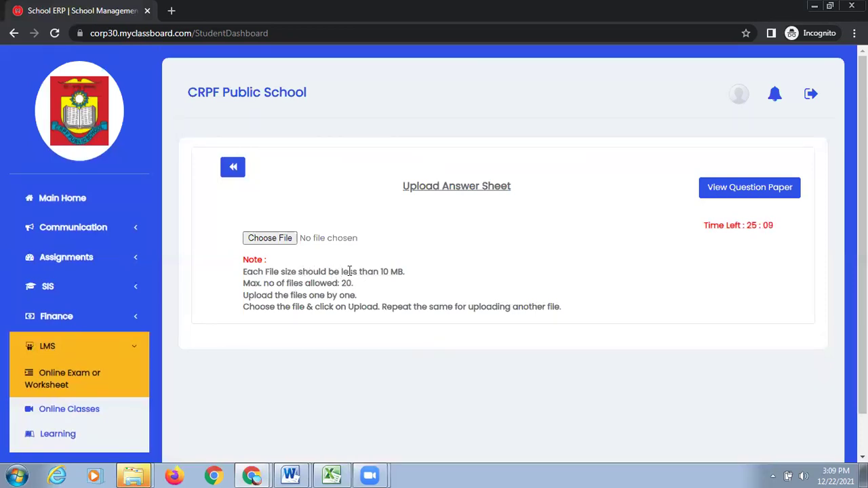
left_click_drag(382, 272, 409, 274)
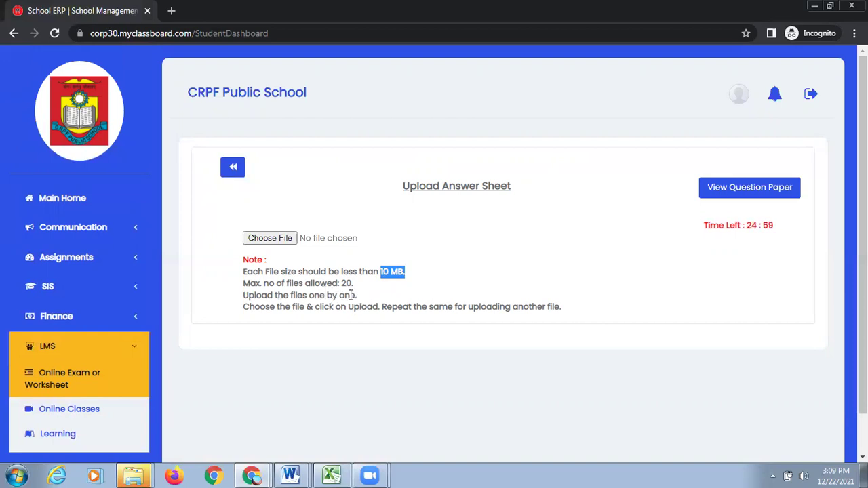
left_click(291, 239)
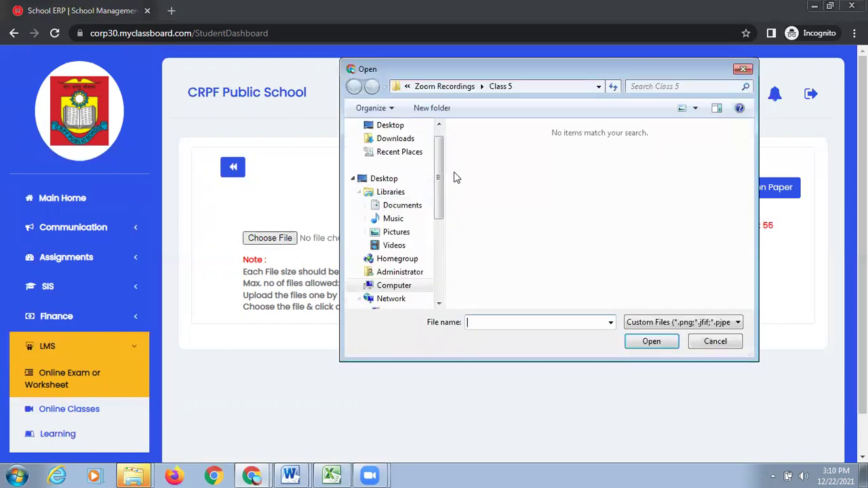
left_click(407, 287)
double_click(522, 195)
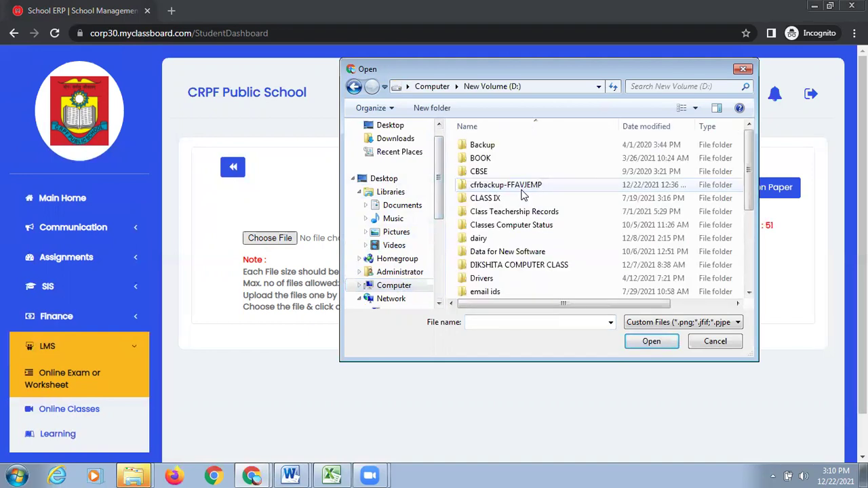
double_click(501, 265)
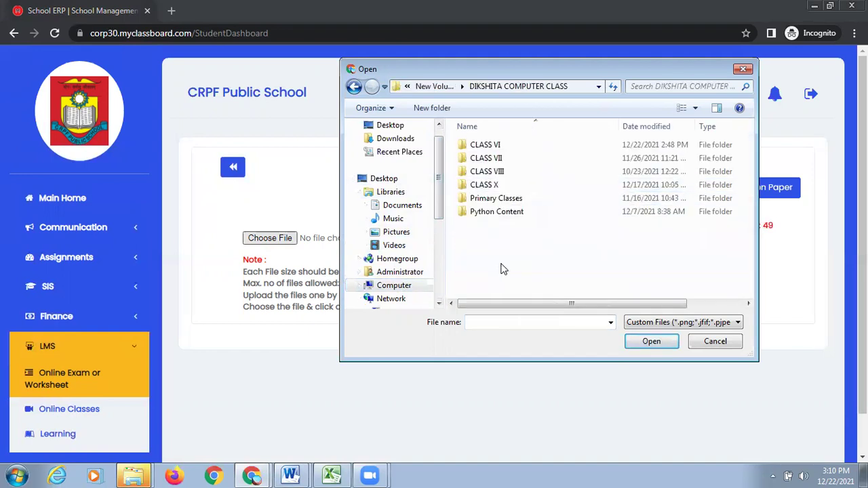
double_click(489, 146)
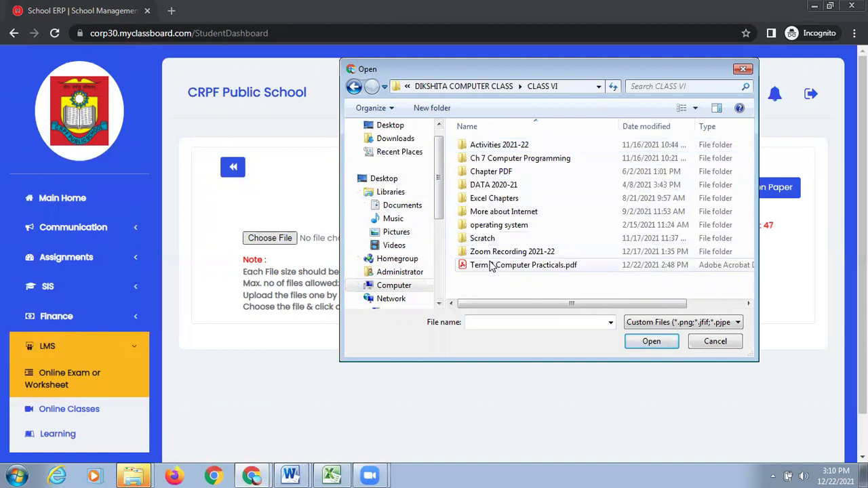
left_click(492, 265)
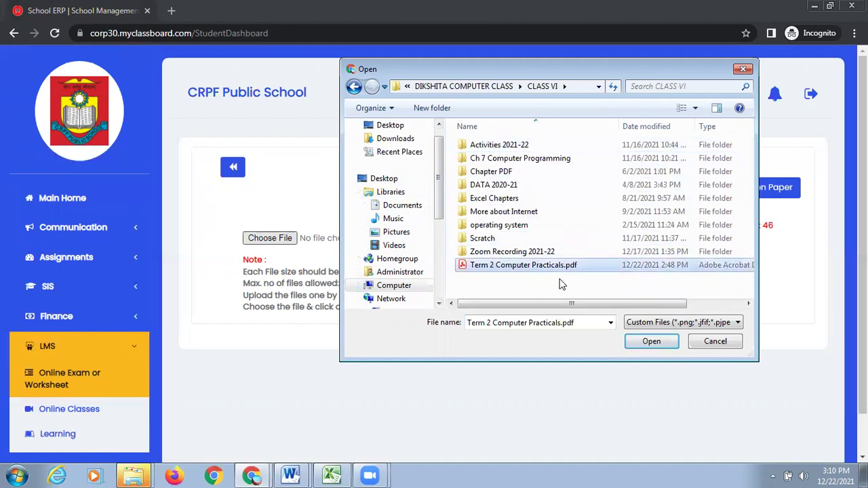
left_click(649, 342)
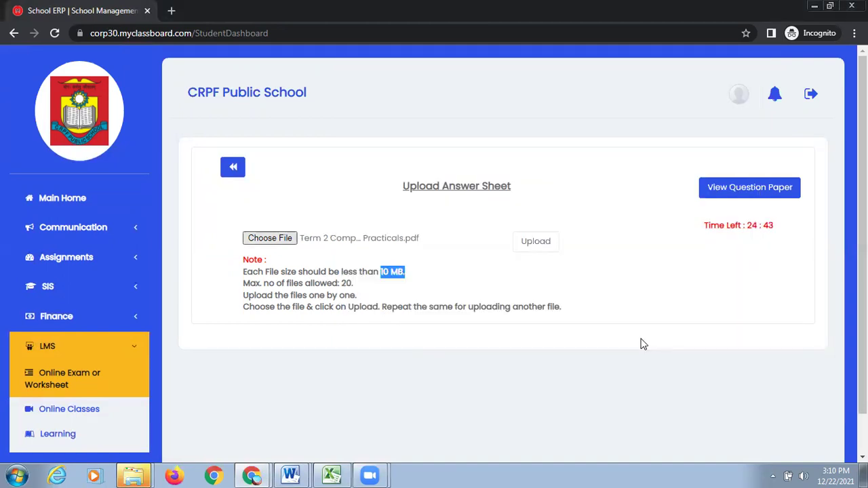
left_click(541, 245)
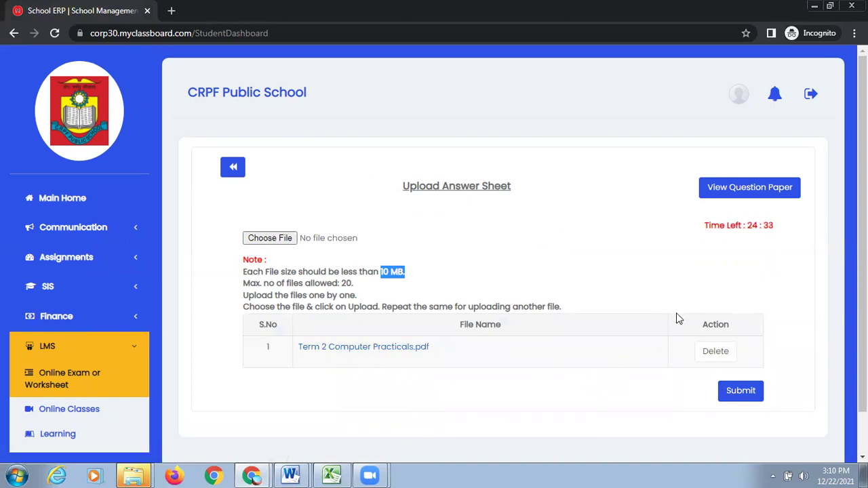
Step: Upload exam.PNG from the Activities 2021-22 folder as a second answer file
left_click(286, 238)
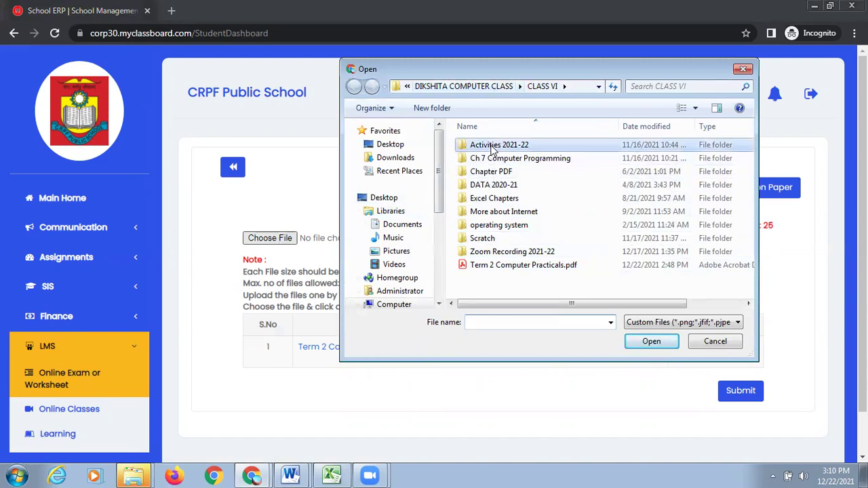
double_click(493, 146)
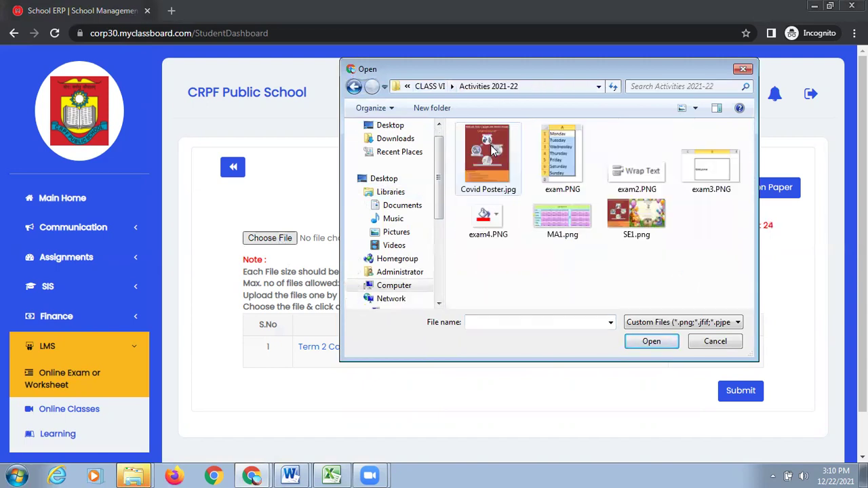
left_click(555, 160)
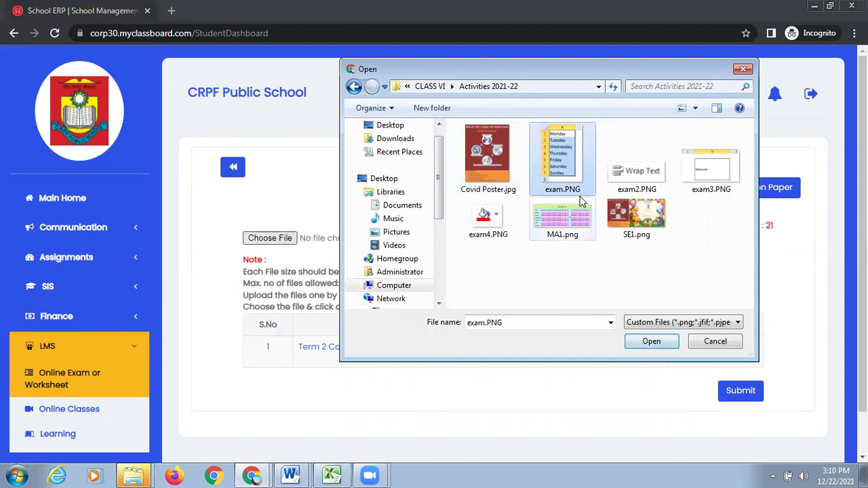
left_click(648, 342)
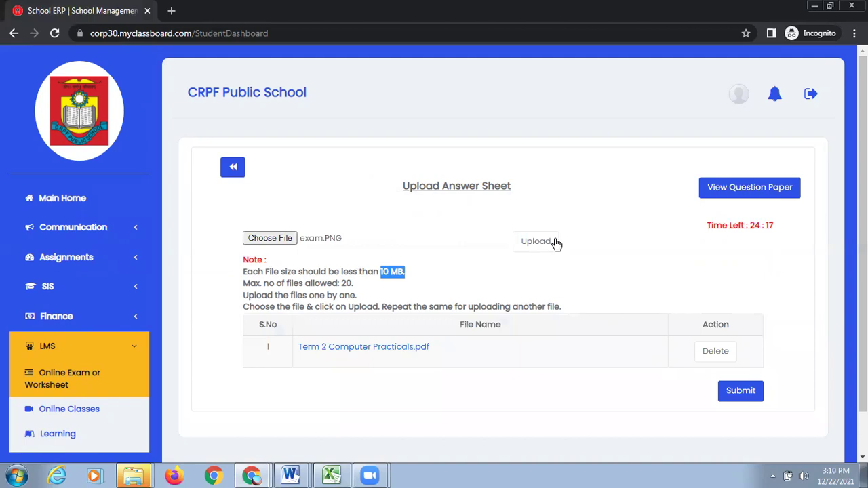
left_click(536, 244)
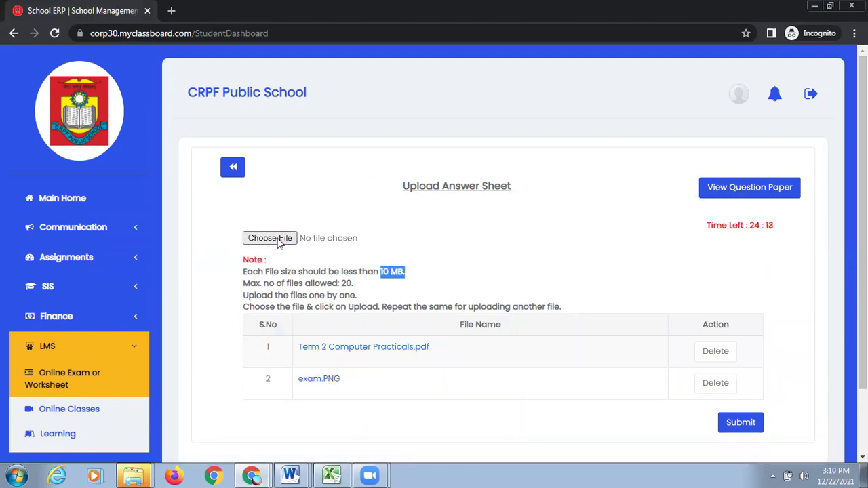
Step: Upload Covid Poster.jpg from the Activities 2021-22 folder as a third answer file
left_click(278, 239)
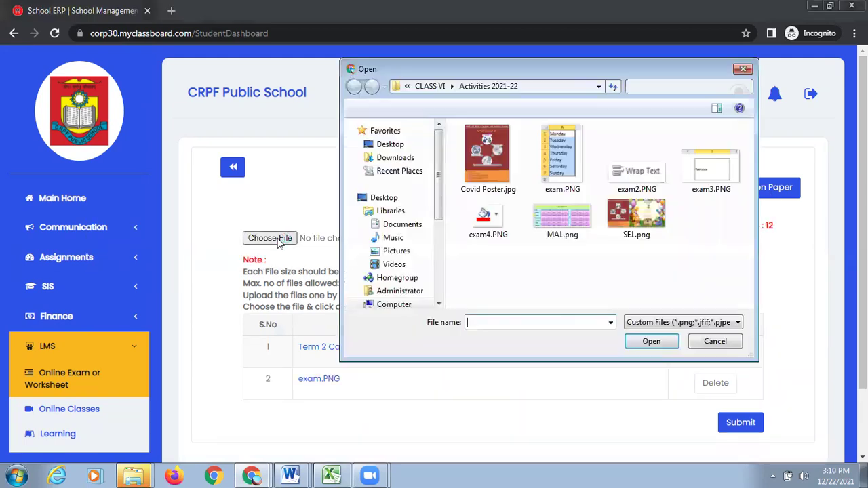
left_click(503, 171)
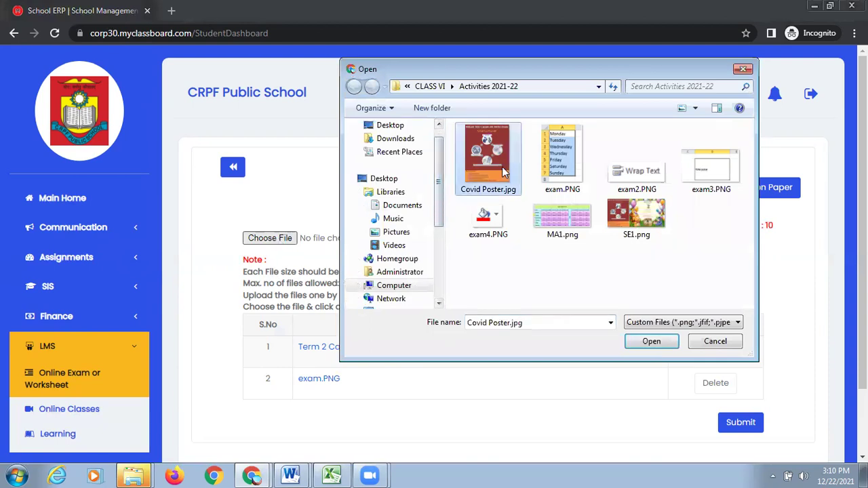
left_click(632, 343)
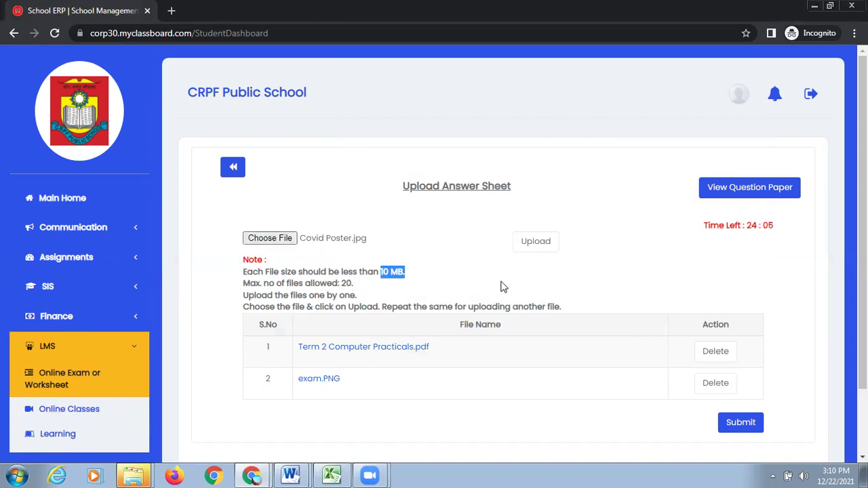
left_click(535, 243)
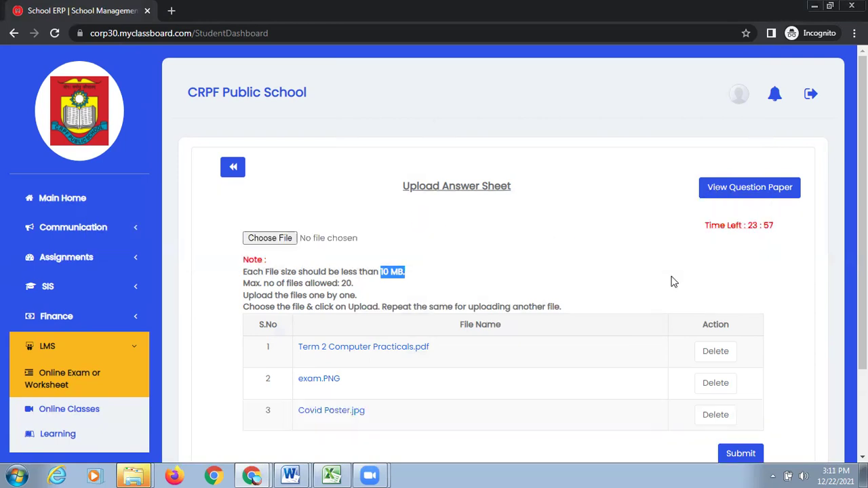
Step: Open the uploaded Term 2 Computer Practicals.pdf from the answer file list to check its content
scroll(709, 304, "down", 2)
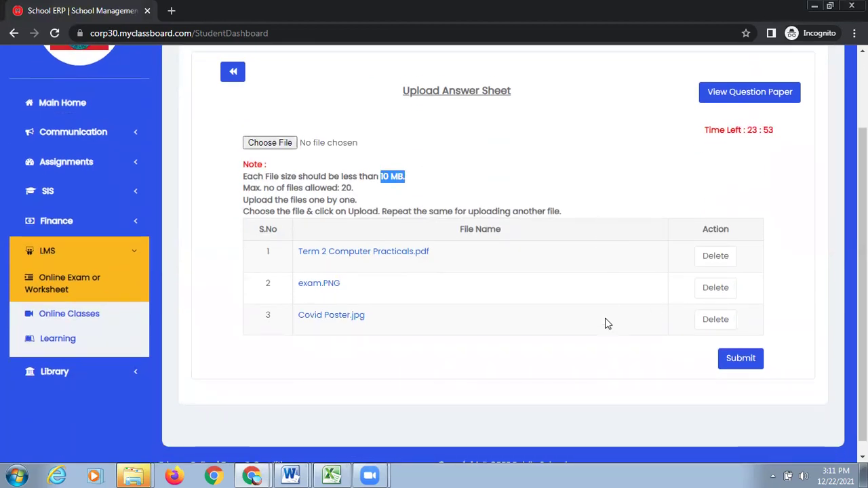
left_click(399, 255)
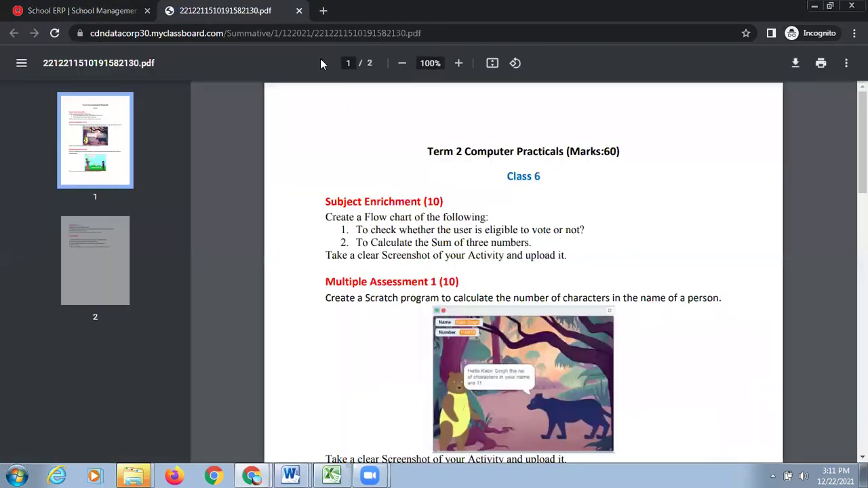
Step: Open the uploaded exam.PNG from the answer file list to check its content, and return to the answer sheet page
left_click(299, 11)
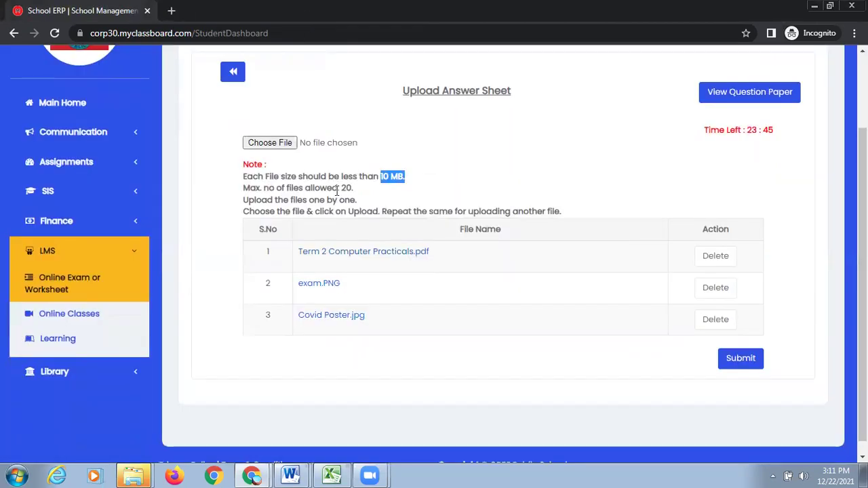
left_click(320, 284)
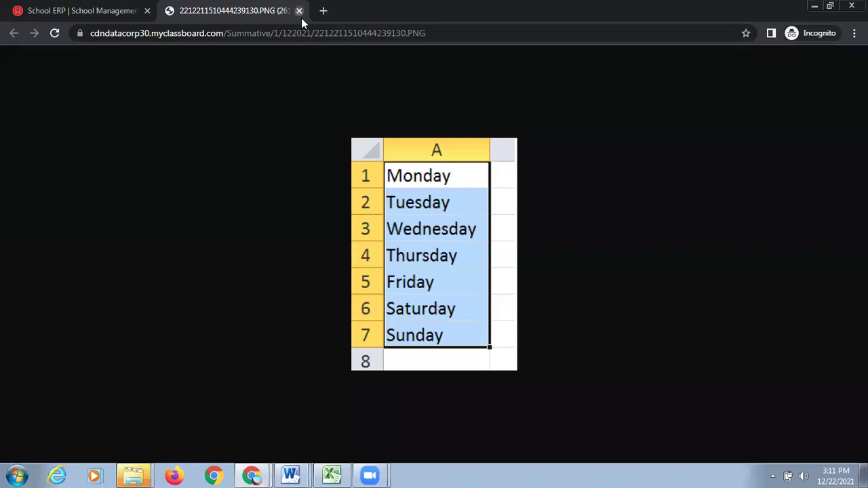
left_click(301, 13)
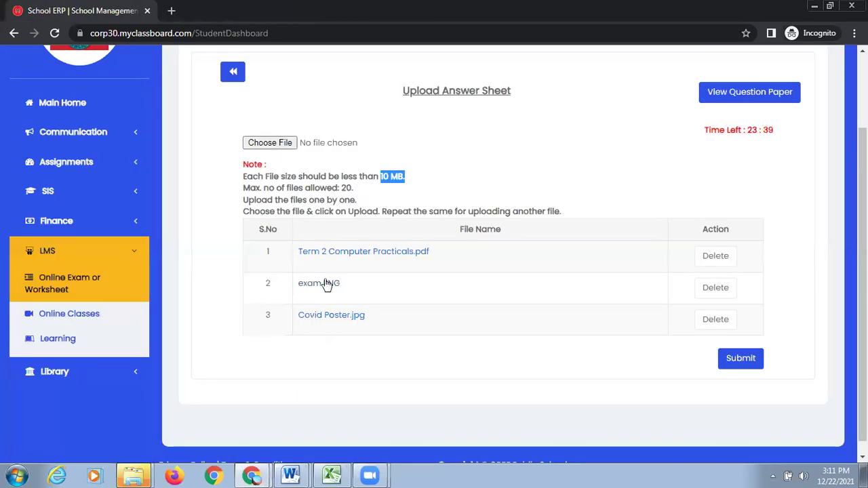
Step: Submit the uploaded answer sheets for Demo test Subjective and acknowledge the submission
left_click(741, 359)
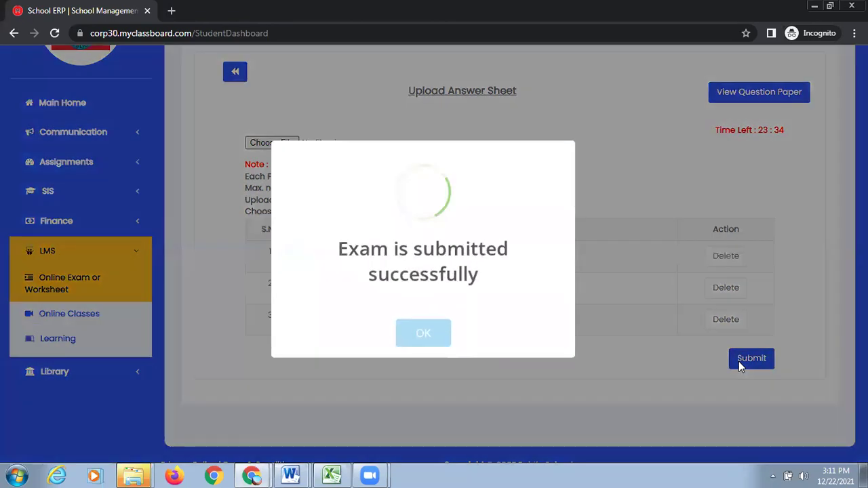
left_click(416, 336)
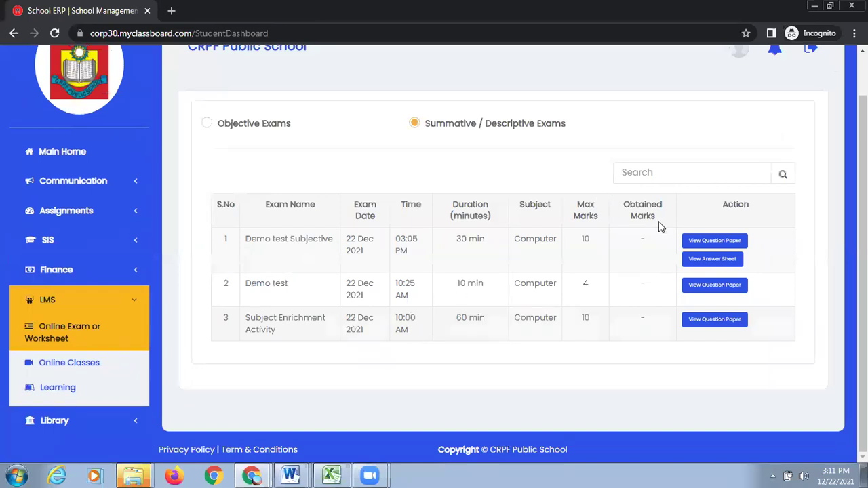
Step: Return to the portal's student modules page and reopen Online Exam or Worksheet in the LMS section
scroll(840, 185, "up", 1)
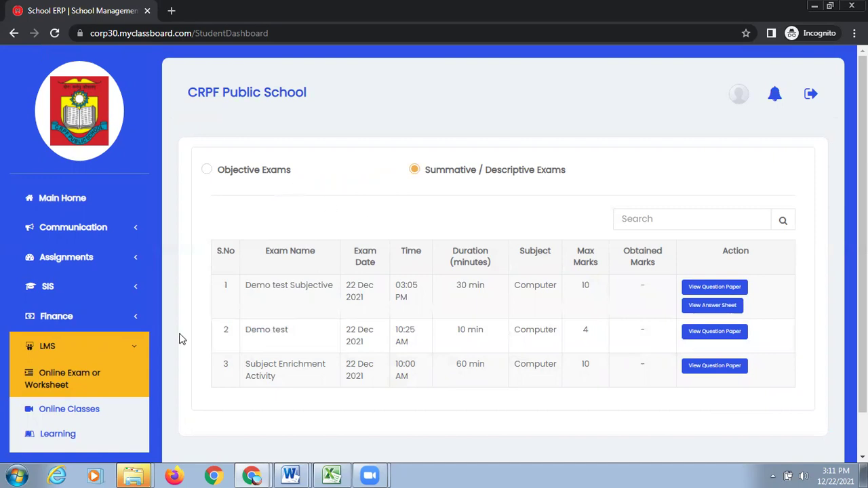
left_click(41, 350)
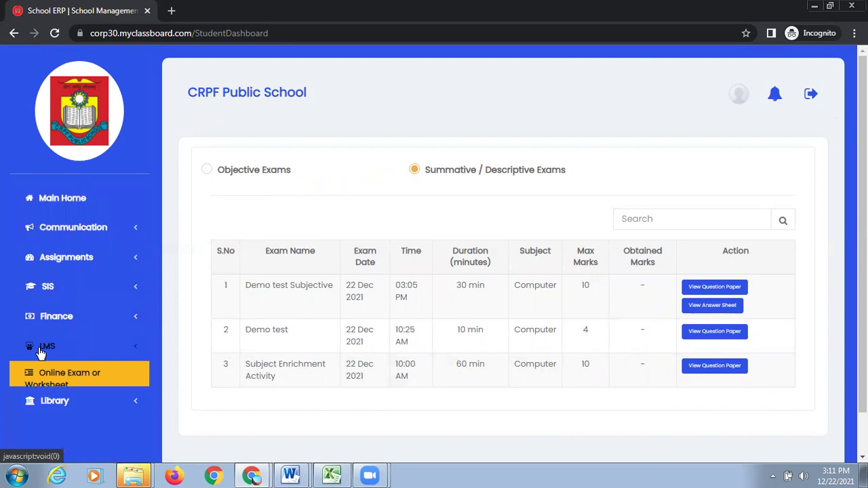
left_click(173, 28)
key("Return")
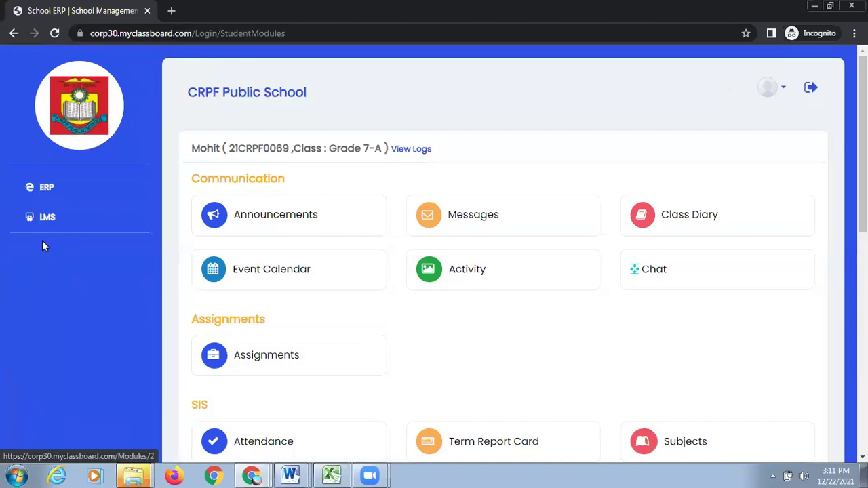
left_click(43, 226)
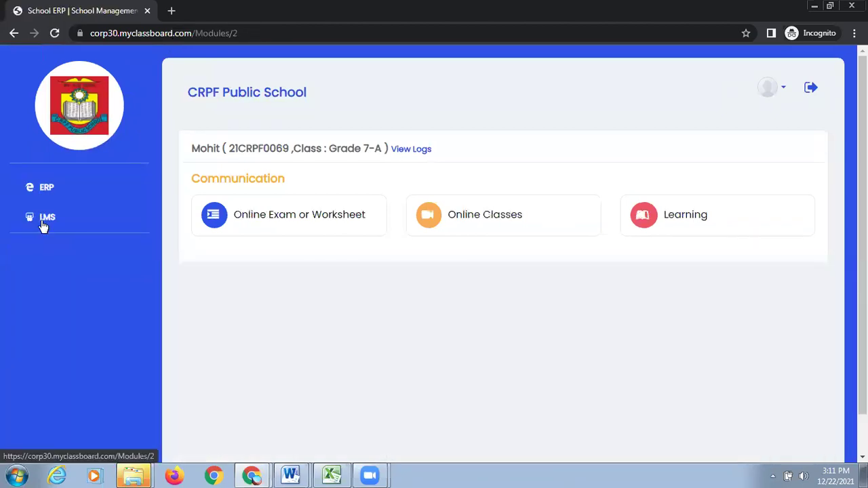
left_click(274, 218)
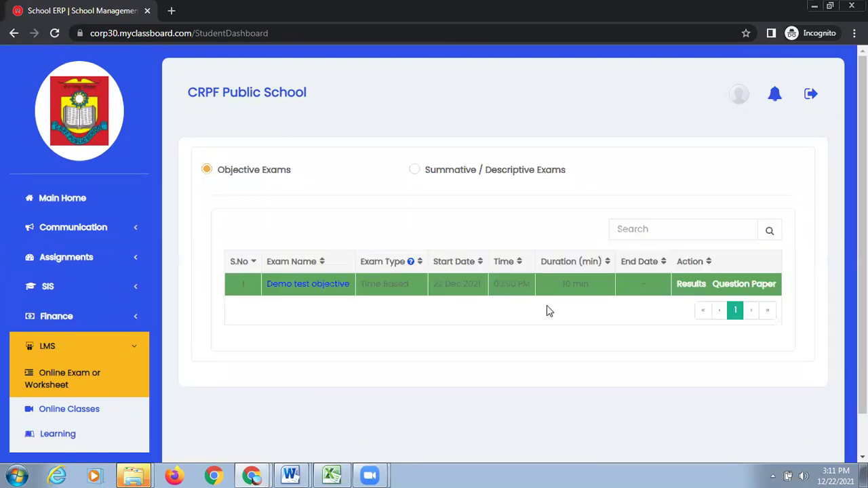
Step: View the results of Demo test objective, and return to the exam list to show the Summative / Descriptive Exams
left_click(688, 289)
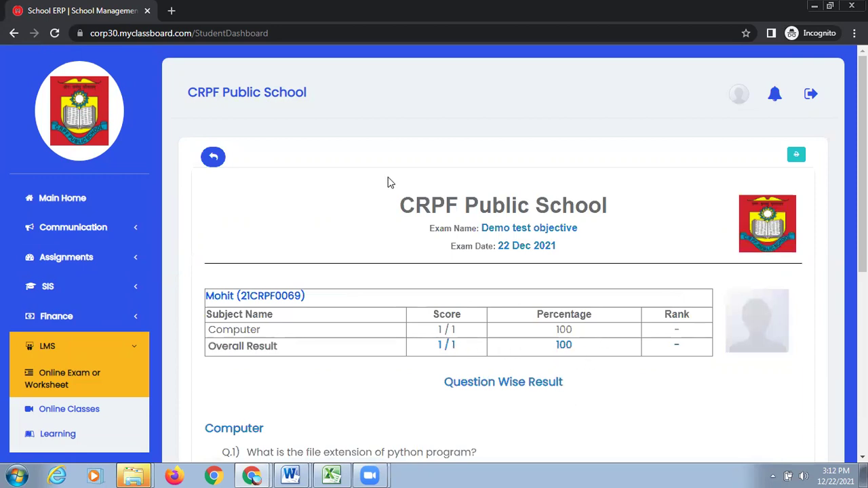
left_click(214, 154)
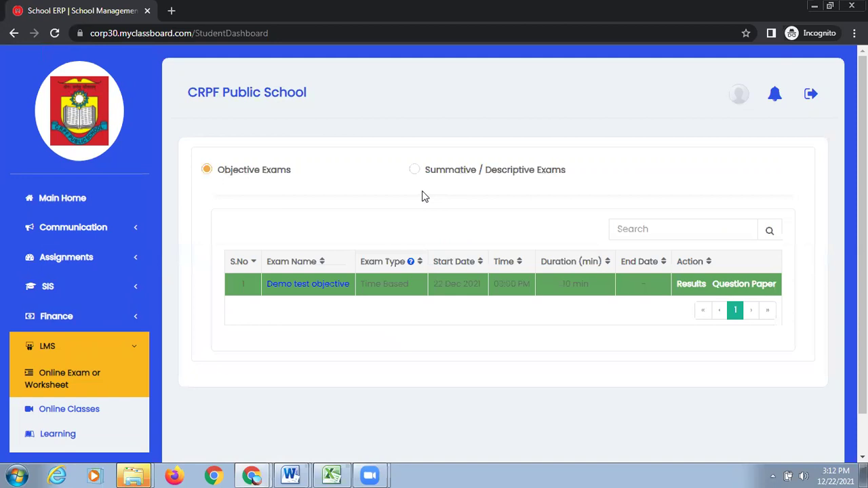
left_click(414, 169)
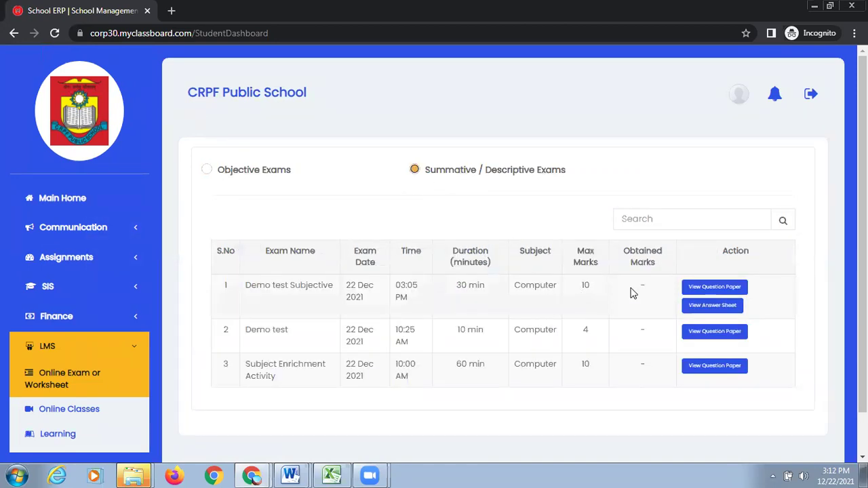